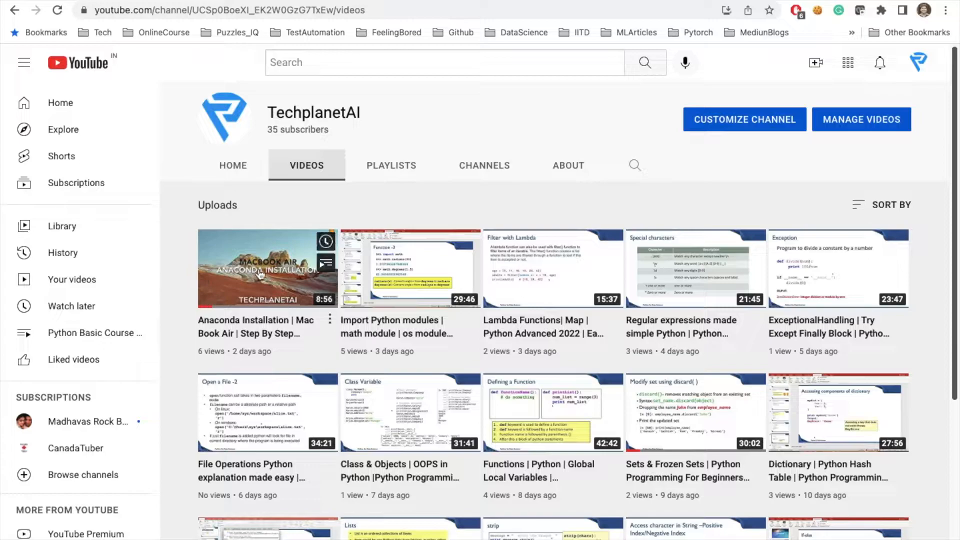
Step: Open the channel's Python Basic Course for Beginner playlist and mute the video that plays
{"action": "left_click", "coordinate": [396, 169]}
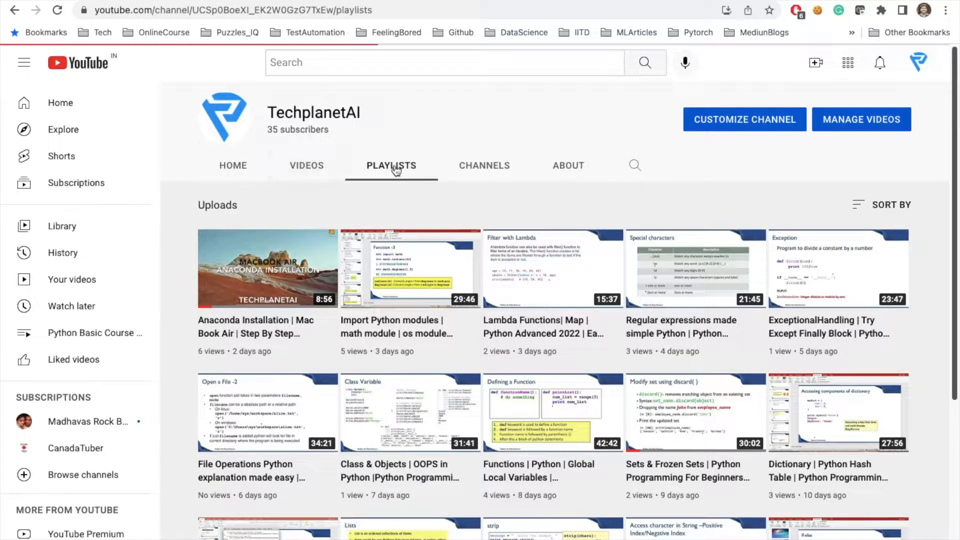
{"action": "left_click", "coordinate": [389, 260]}
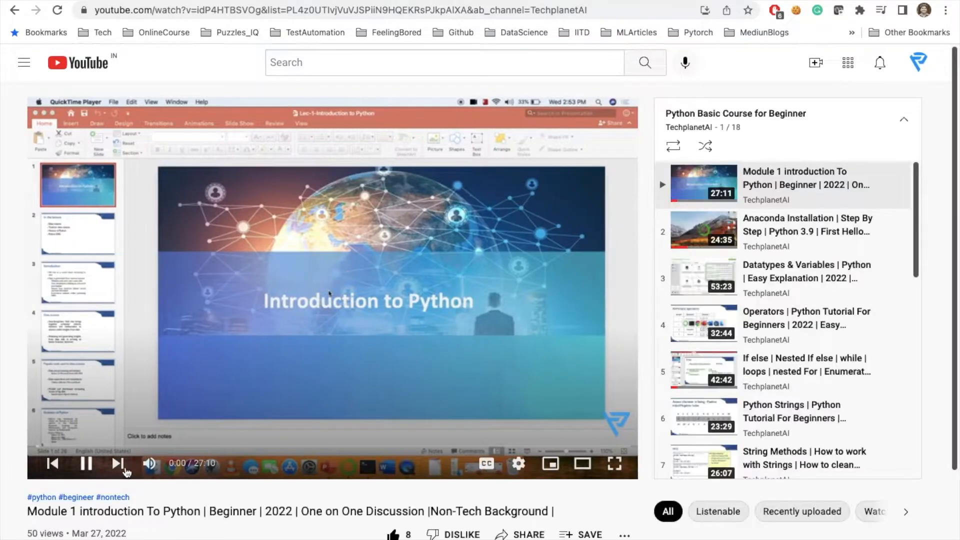
{"action": "left_click", "coordinate": [149, 464]}
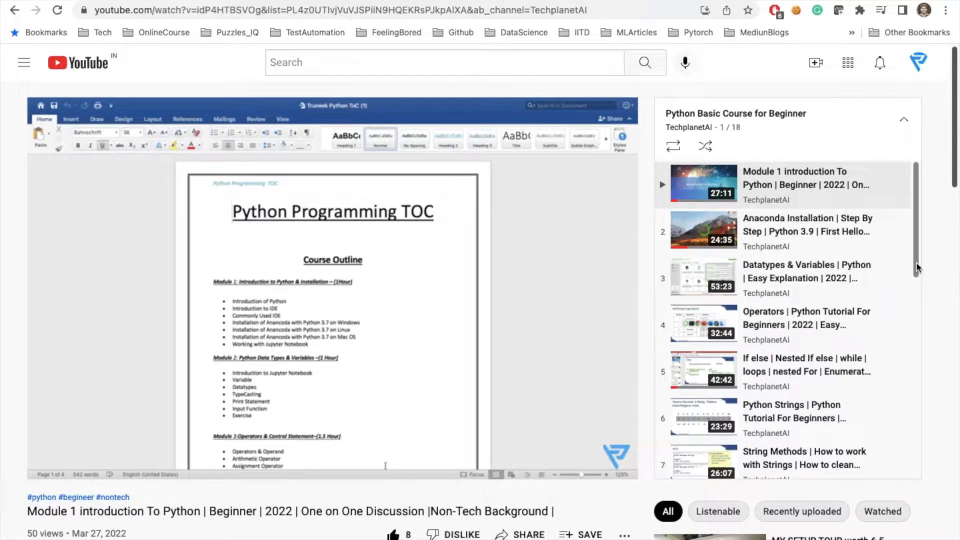
Step: Search the web for "download pycharm" in a new browser tab and open the JetBrains PyCharm download page
{"action": "mouse_move", "coordinate": [199, 0]}
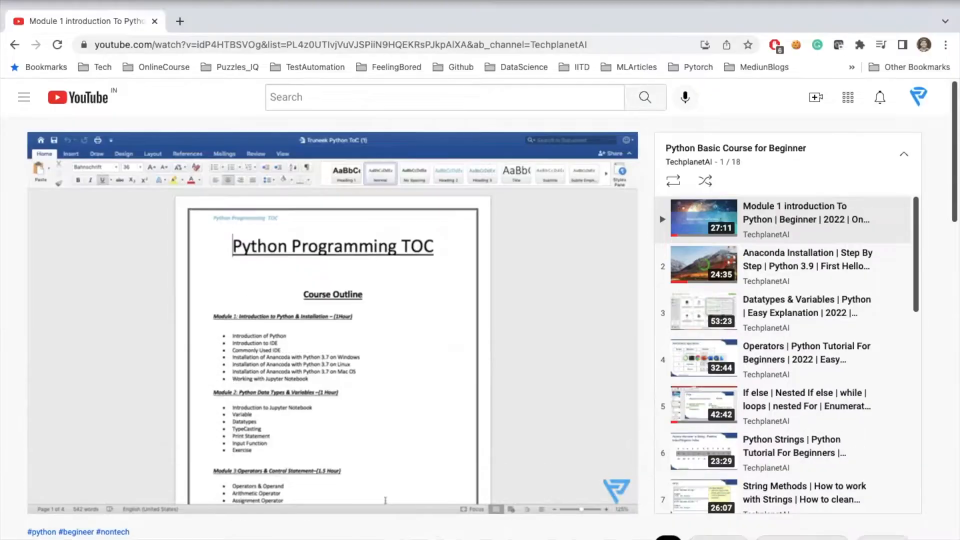
{"action": "left_click", "coordinate": [180, 23]}
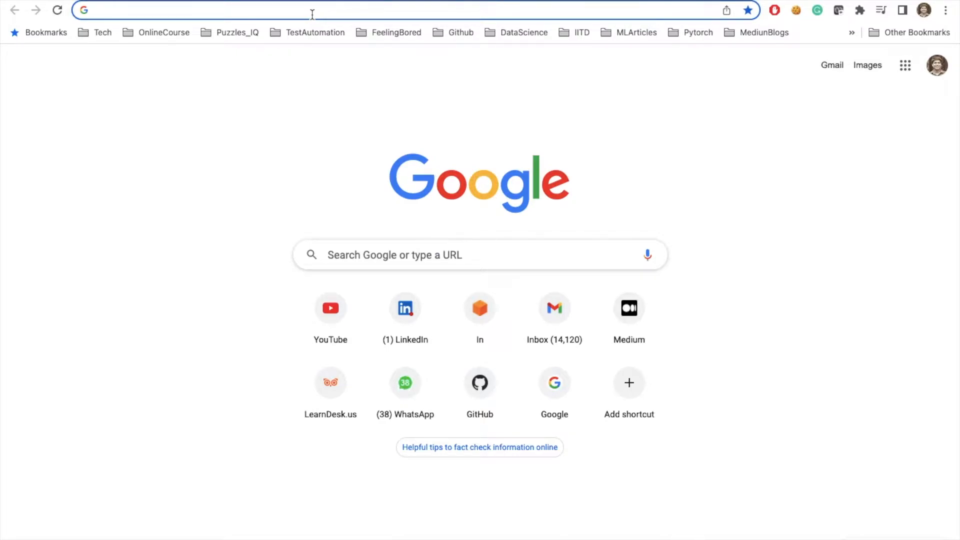
{"action": "type", "text": "download"}
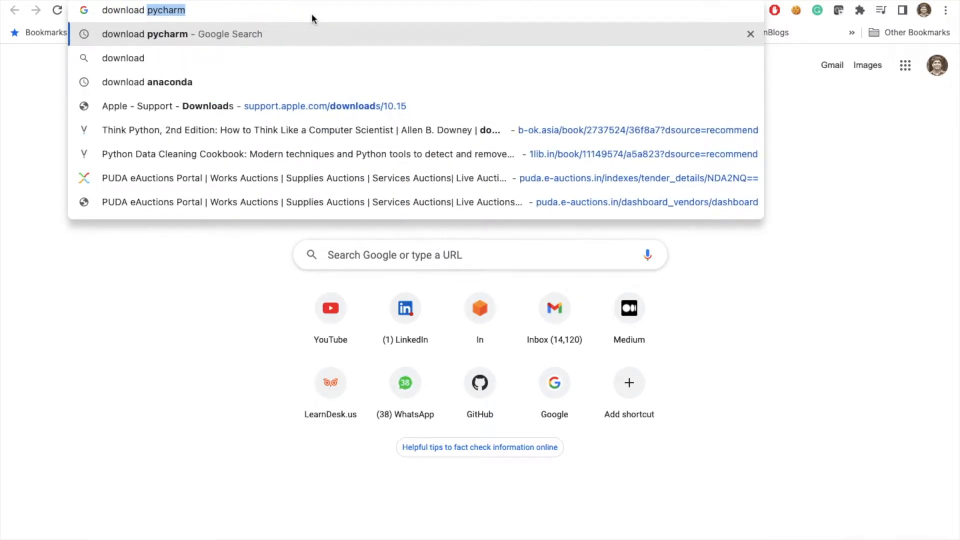
{"action": "key", "text": "Right"}
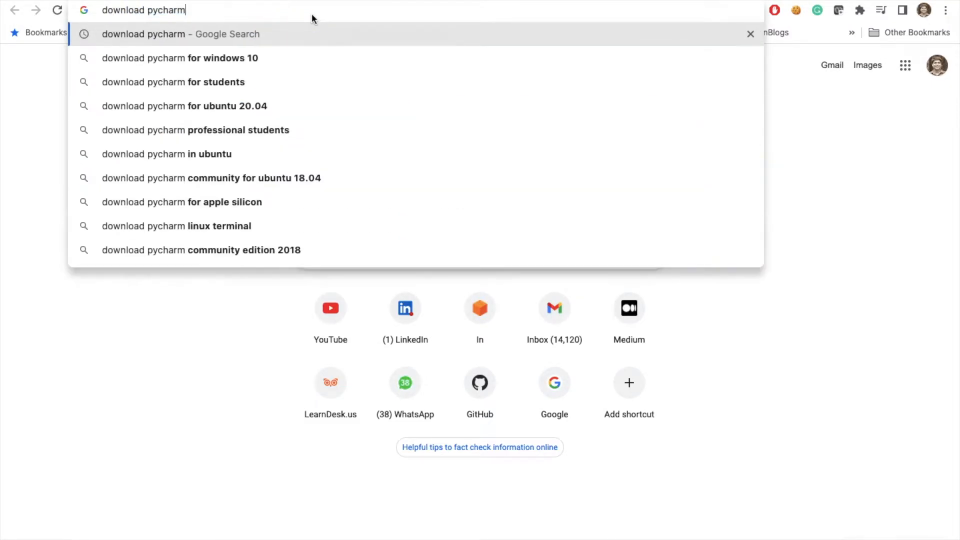
{"action": "key", "text": "Return"}
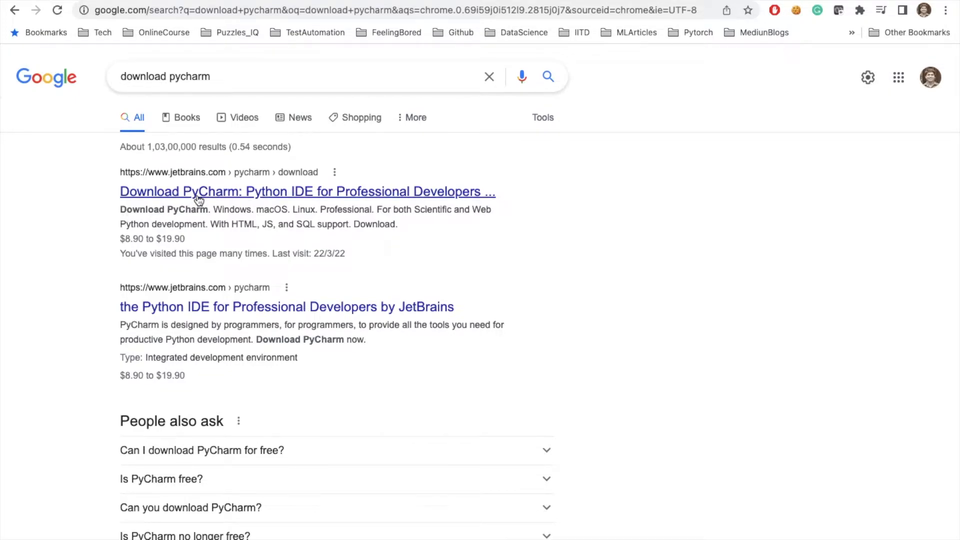
{"action": "left_click", "coordinate": [198, 197]}
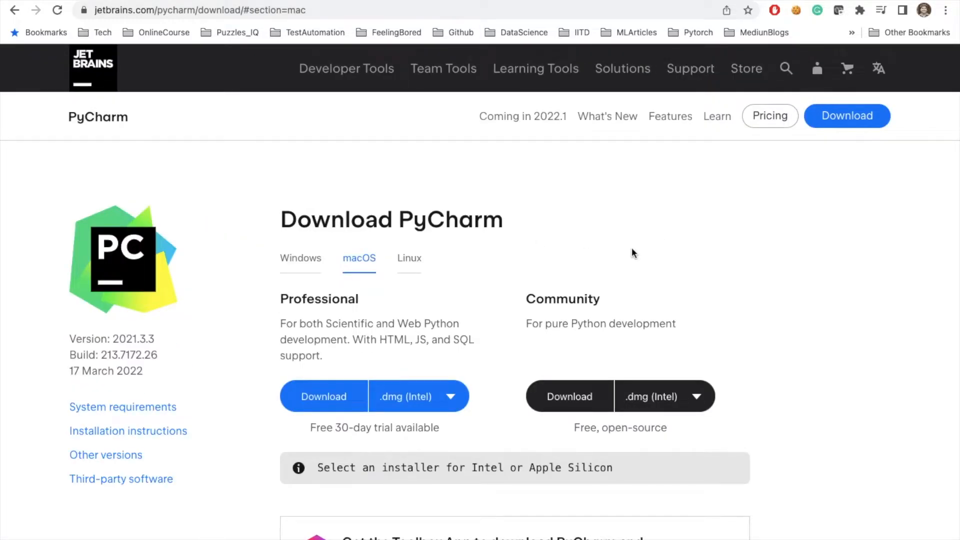
Step: Dismiss the cookie notice and download PyCharm Community for macOS as the Intel .dmg installer
{"action": "scroll", "coordinate": [632, 247], "scroll_direction": "down", "scroll_amount": 1}
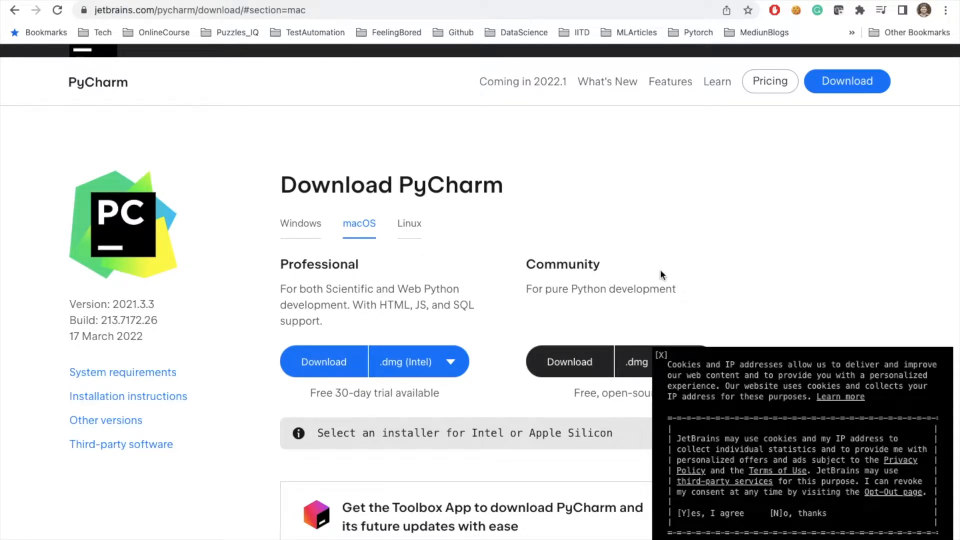
{"action": "left_click", "coordinate": [662, 355]}
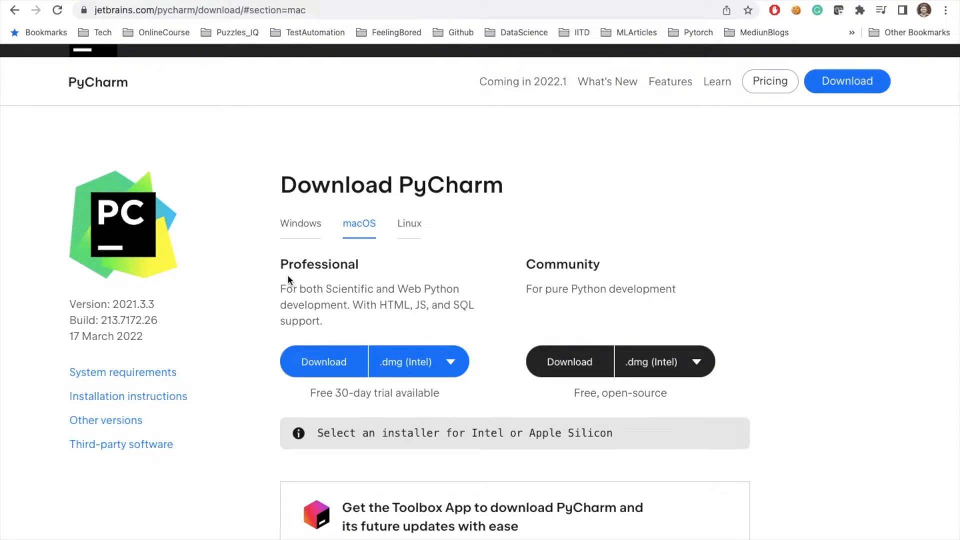
{"action": "scroll", "coordinate": [288, 275], "scroll_direction": "down", "scroll_amount": 1}
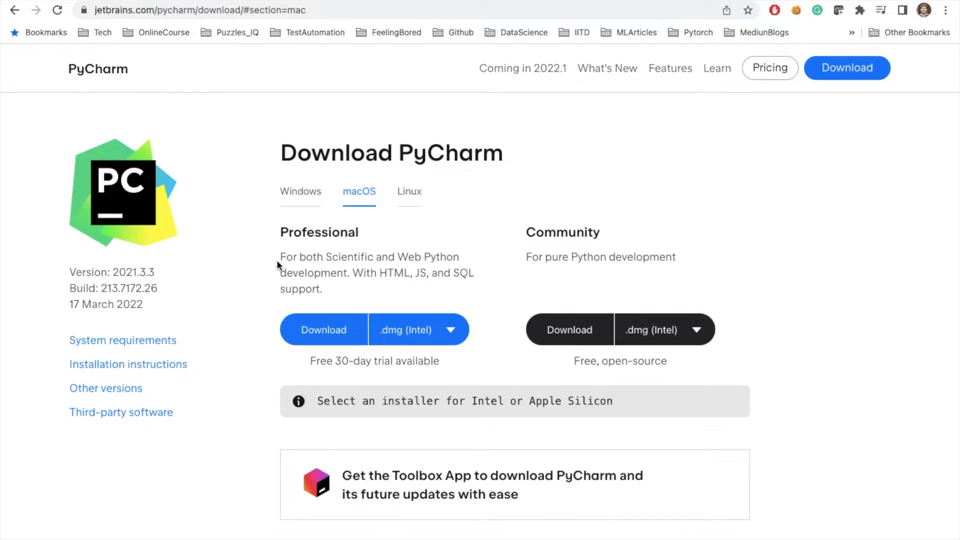
{"action": "left_click", "coordinate": [569, 334]}
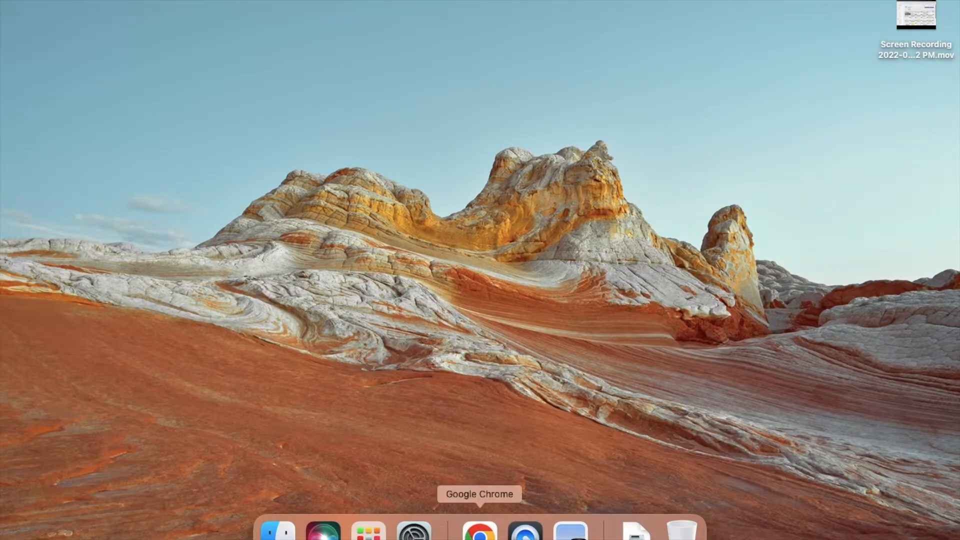
Step: Copy PyCharm CE from the mounted disk image into the Applications folder and close the installer window
{"action": "left_click", "coordinate": [480, 531]}
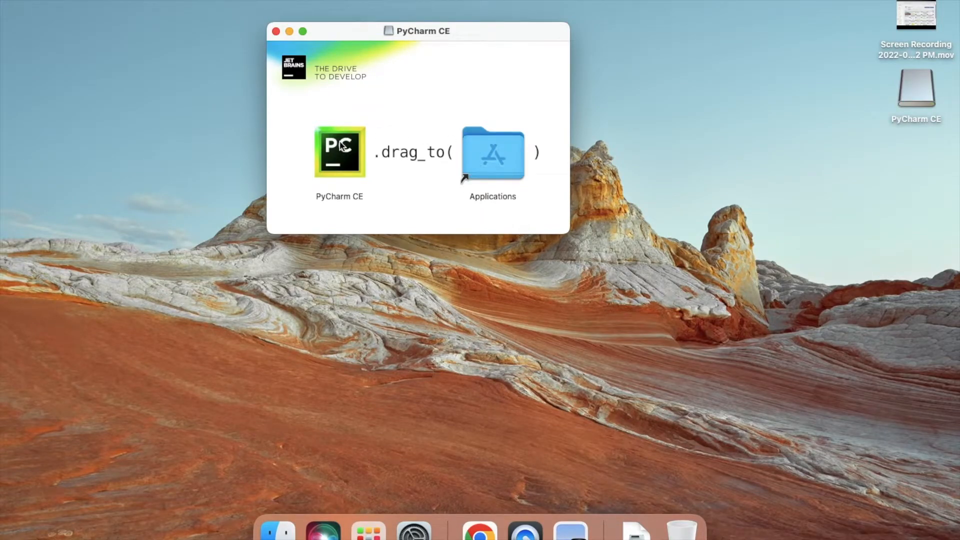
{"action": "left_click_drag", "start_coordinate": [340, 146], "coordinate": [495, 139]}
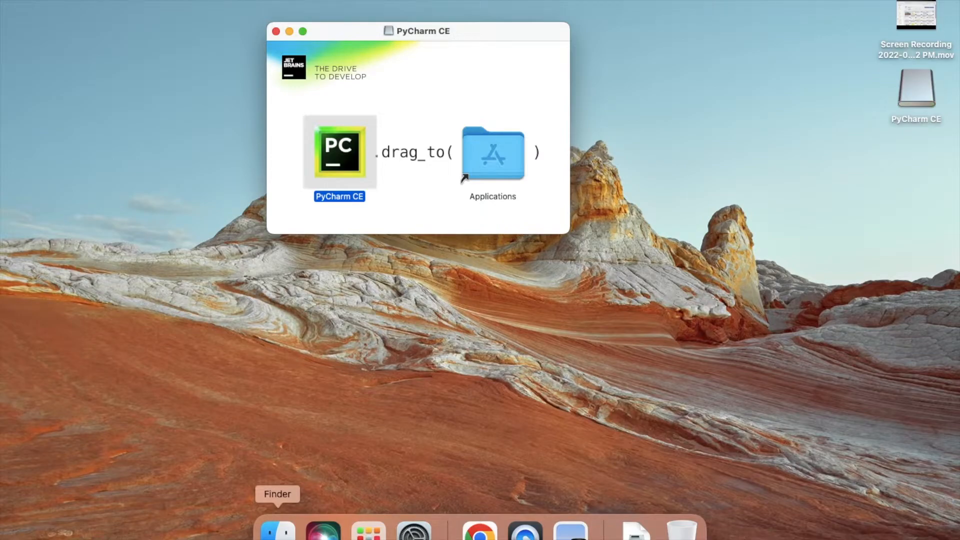
{"action": "left_click", "coordinate": [276, 32]}
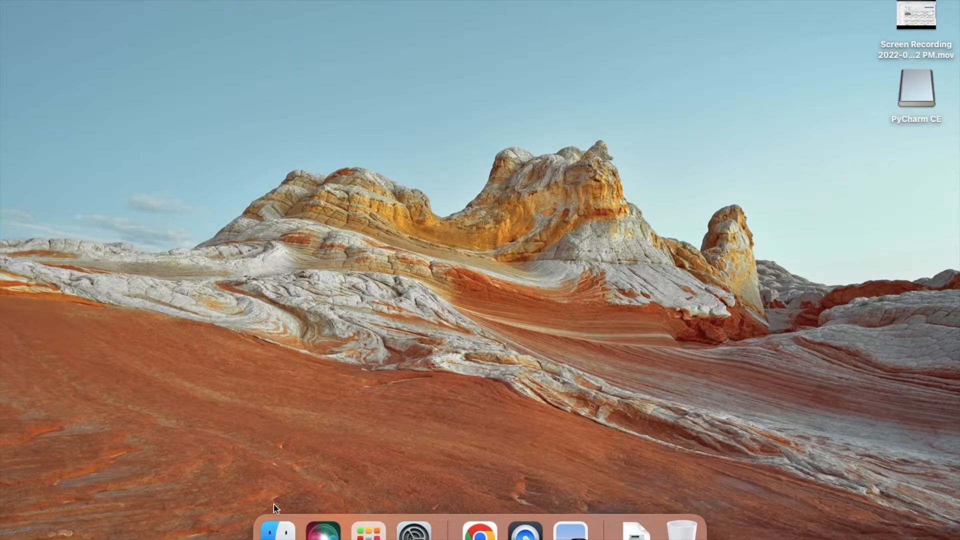
Step: Launch PyCharm CE from the Applications folder in Finder and allow the downloaded app to open
{"action": "left_click", "coordinate": [278, 529]}
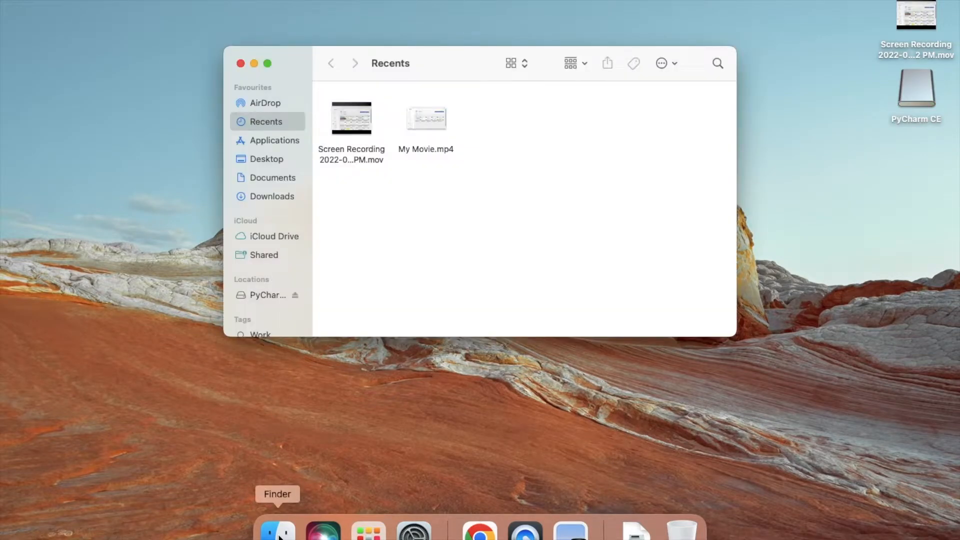
{"action": "left_click", "coordinate": [269, 144]}
{"action": "scroll", "coordinate": [438, 259], "scroll_direction": "down", "scroll_amount": 3}
{"action": "scroll", "coordinate": [438, 258], "scroll_direction": "down", "scroll_amount": 10}
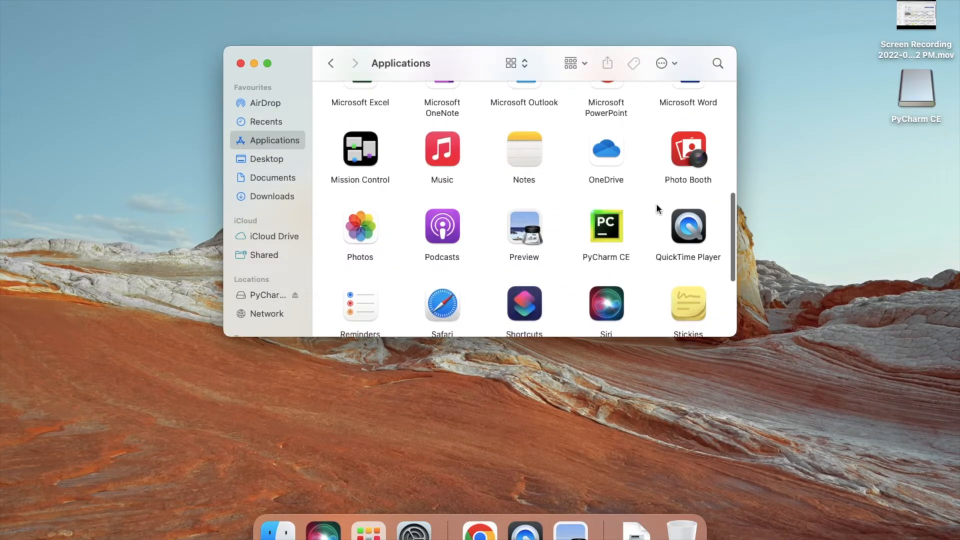
{"action": "double_click", "coordinate": [607, 230]}
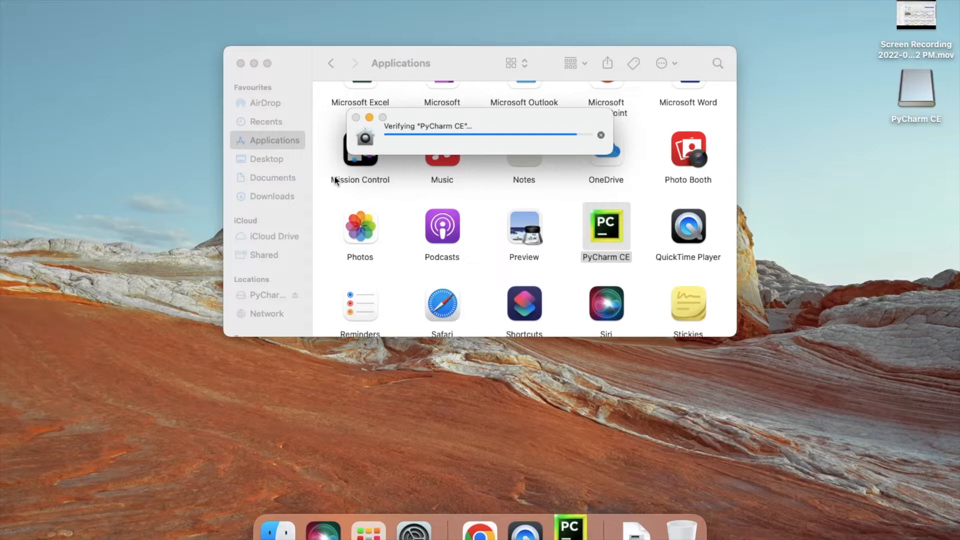
{"action": "left_click", "coordinate": [240, 63]}
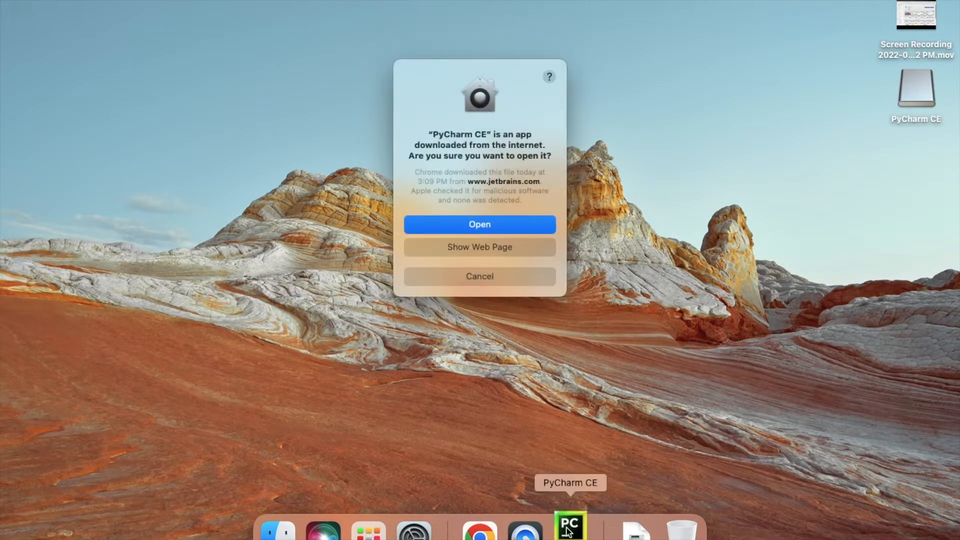
{"action": "left_click", "coordinate": [479, 225]}
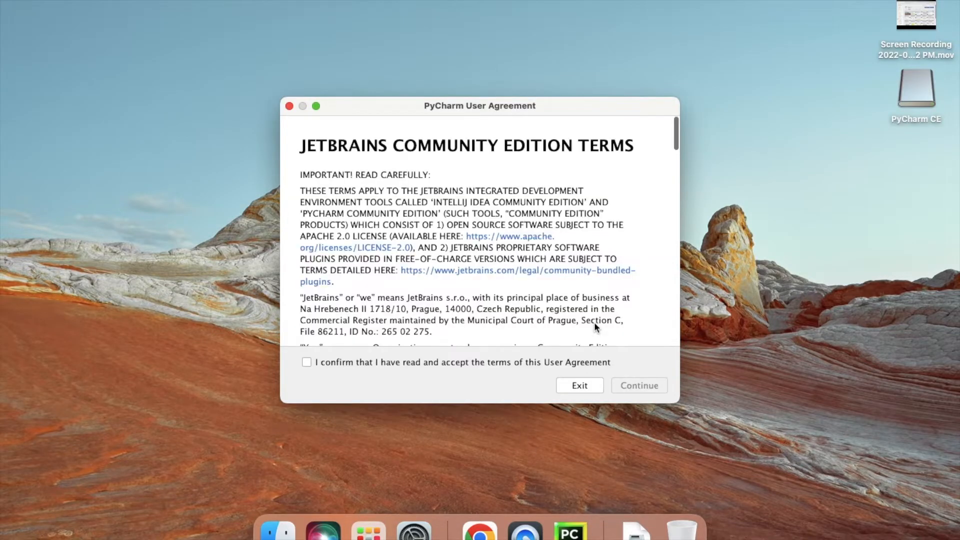
Step: Accept the PyCharm user agreement without sending anonymous statistics, and expand the welcome window to full screen
{"action": "left_click", "coordinate": [307, 362]}
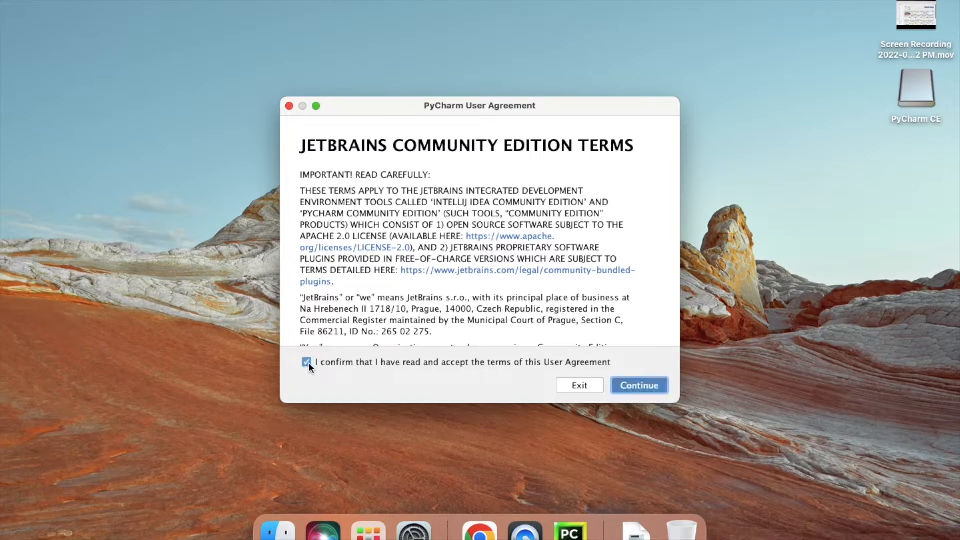
{"action": "left_click", "coordinate": [634, 386]}
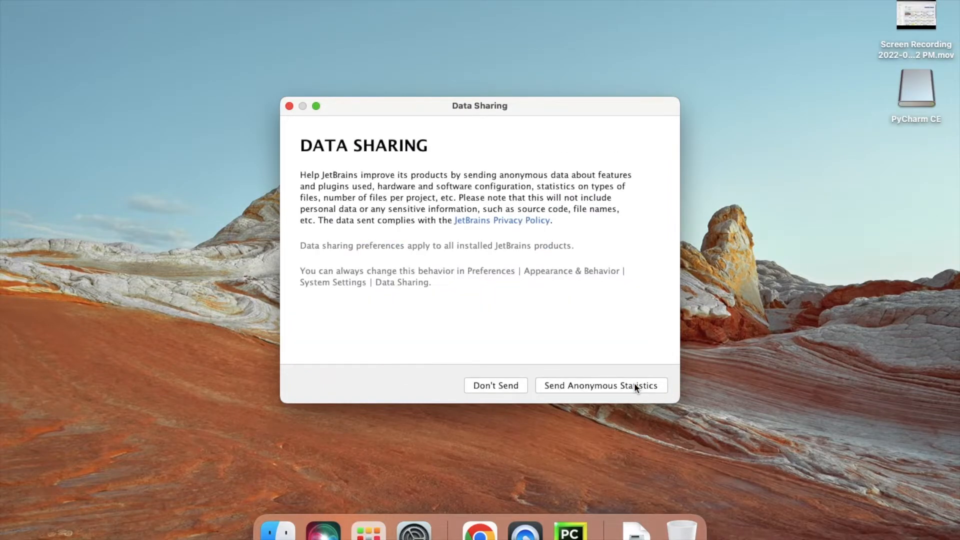
{"action": "left_click", "coordinate": [486, 386]}
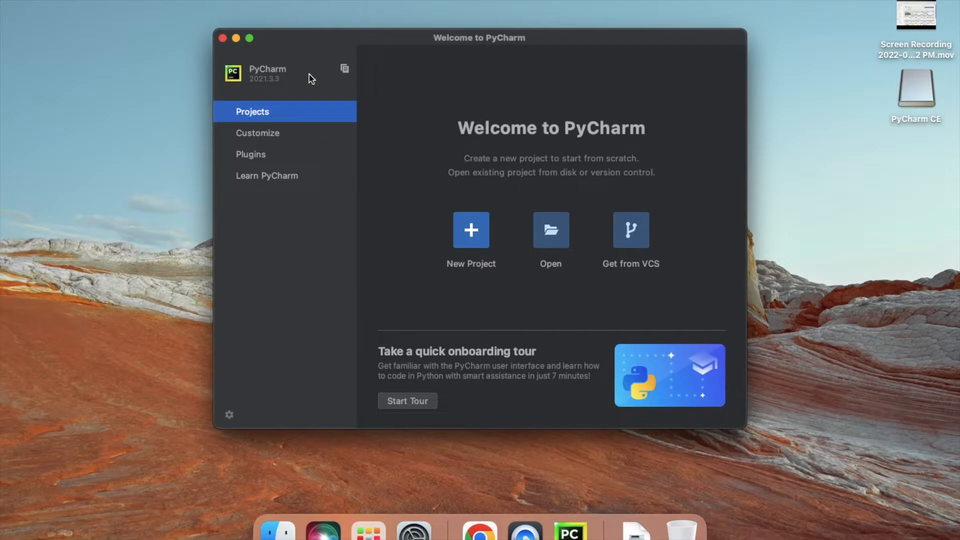
{"action": "left_click", "coordinate": [250, 39]}
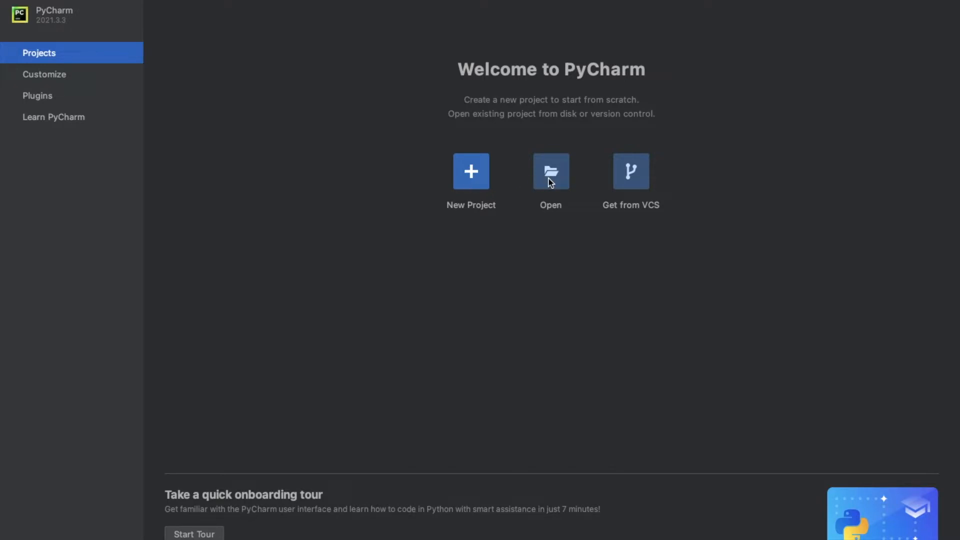
Step: Examine the version control choices for getting a project from VCS, and close the dialog without cloning anything
{"action": "left_click", "coordinate": [633, 180]}
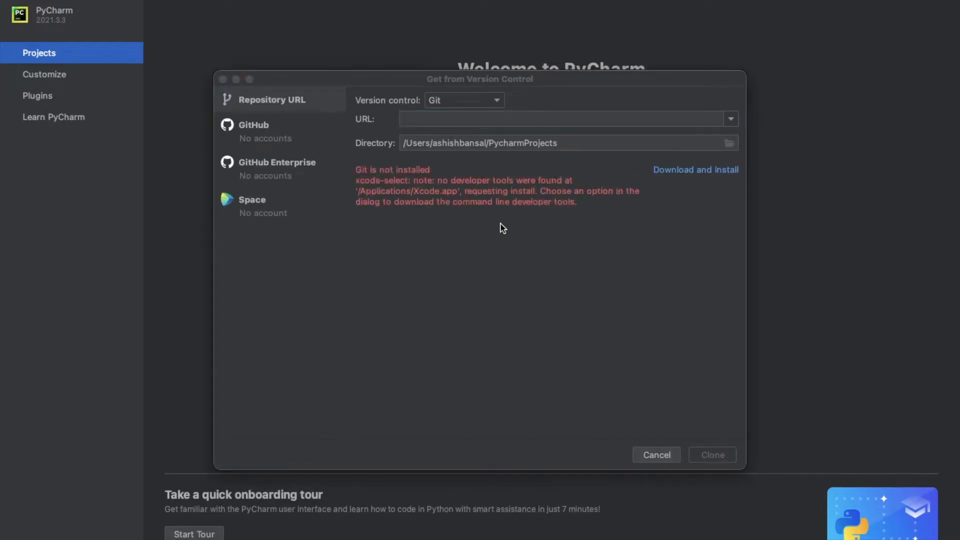
{"action": "left_click", "coordinate": [550, 201]}
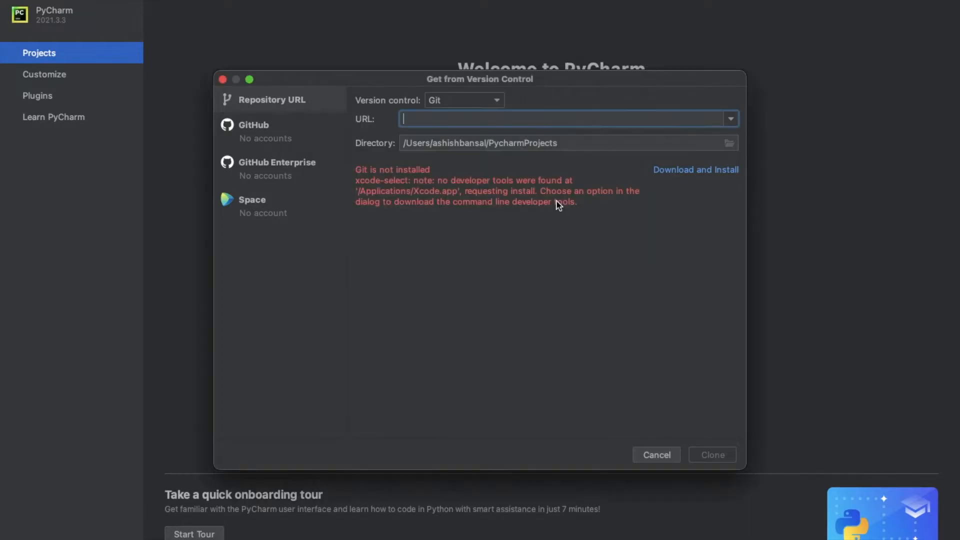
{"action": "left_click", "coordinate": [499, 100]}
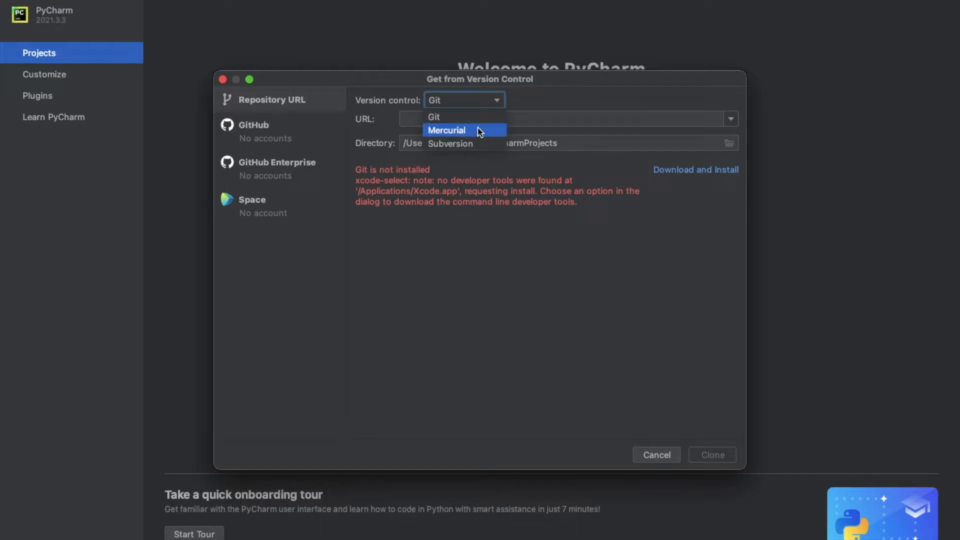
{"action": "left_click", "coordinate": [523, 101]}
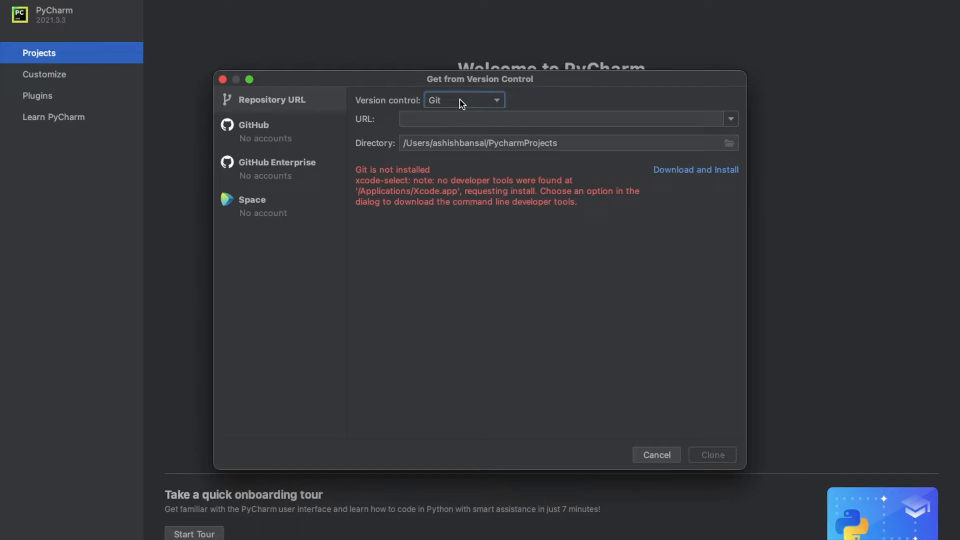
{"action": "left_click", "coordinate": [223, 80]}
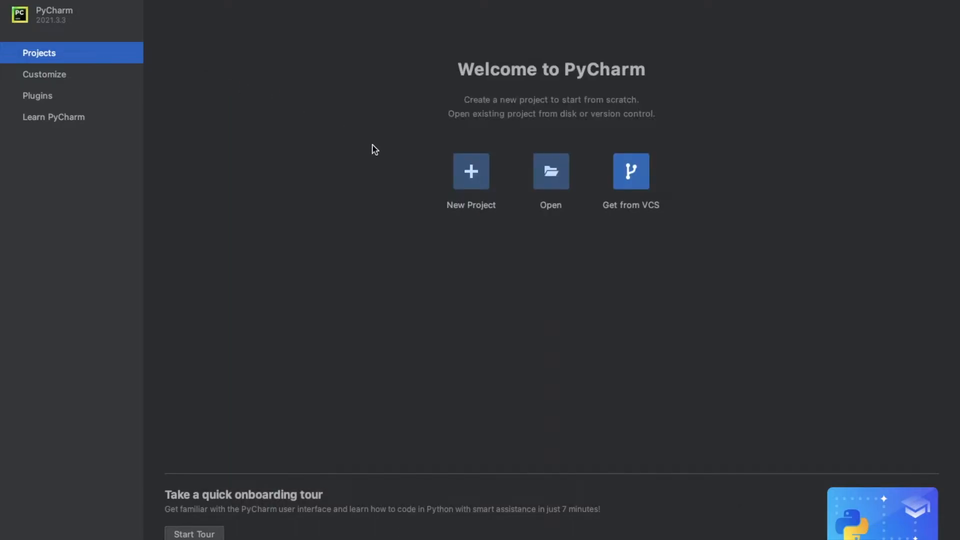
Step: Start a new project in the PycharmProjects folder and name it pythonProjectDemo
{"action": "left_click", "coordinate": [464, 179]}
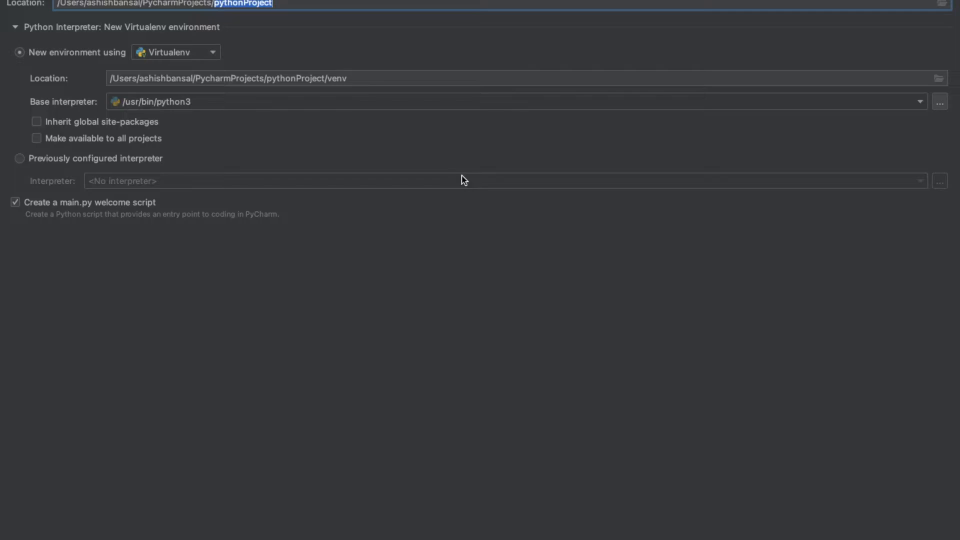
{"action": "left_click", "coordinate": [309, 8]}
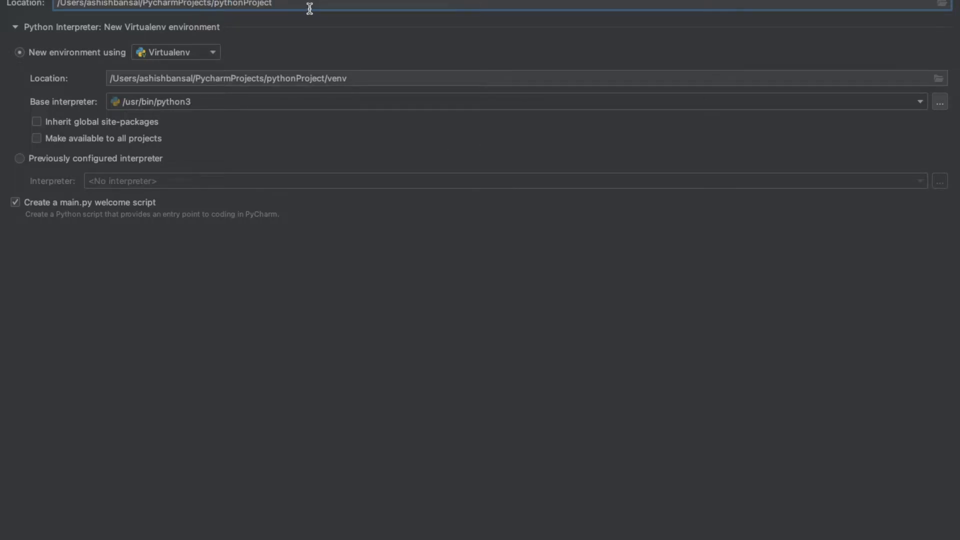
{"action": "type", "text": "Demo"}
Step: Set the new project's environment type to Conda, review the available Python versions and keep 3.10
{"action": "left_click", "coordinate": [212, 56]}
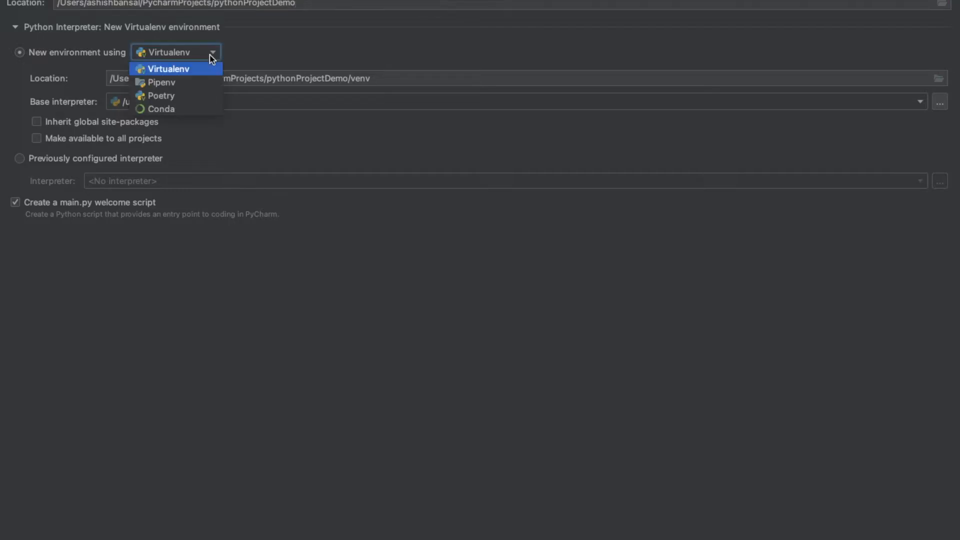
{"action": "left_click", "coordinate": [183, 110]}
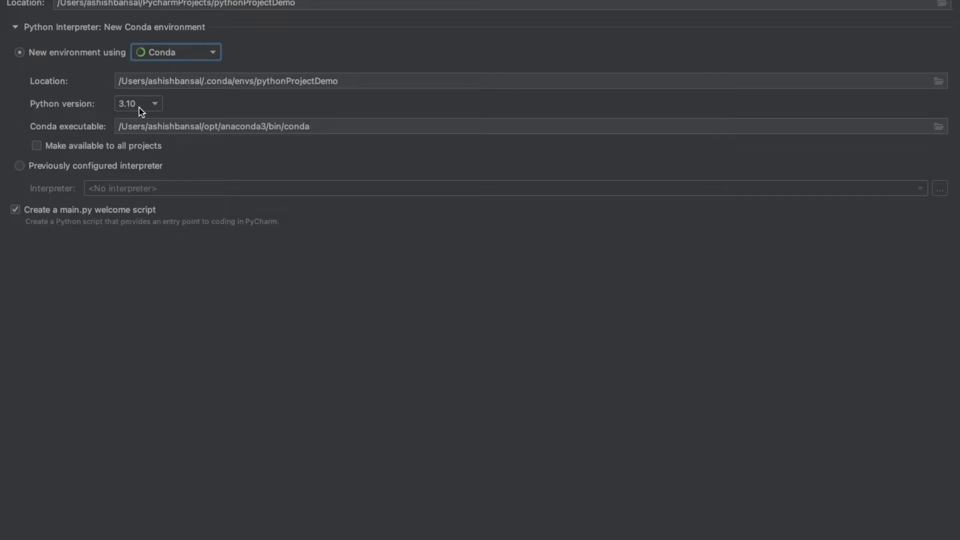
{"action": "left_click", "coordinate": [155, 104]}
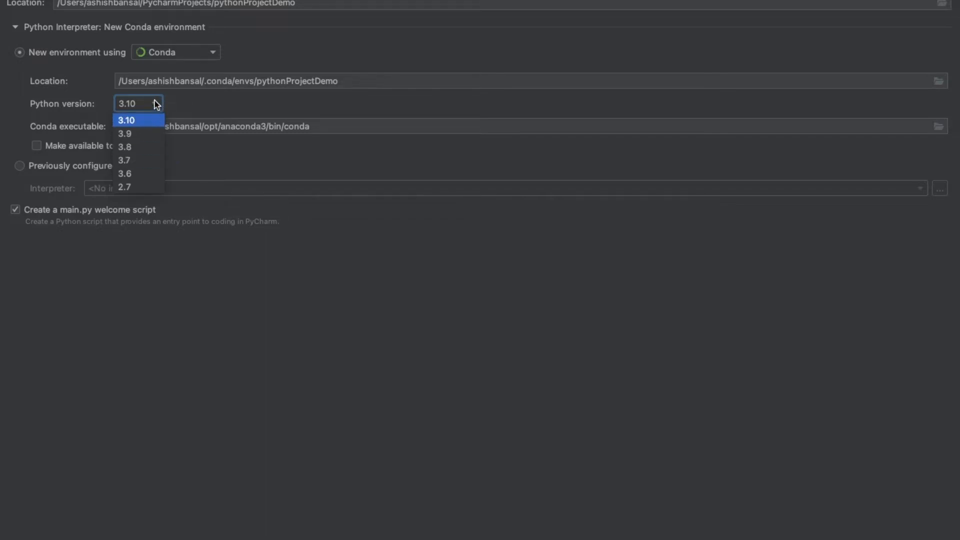
{"action": "left_click", "coordinate": [177, 104]}
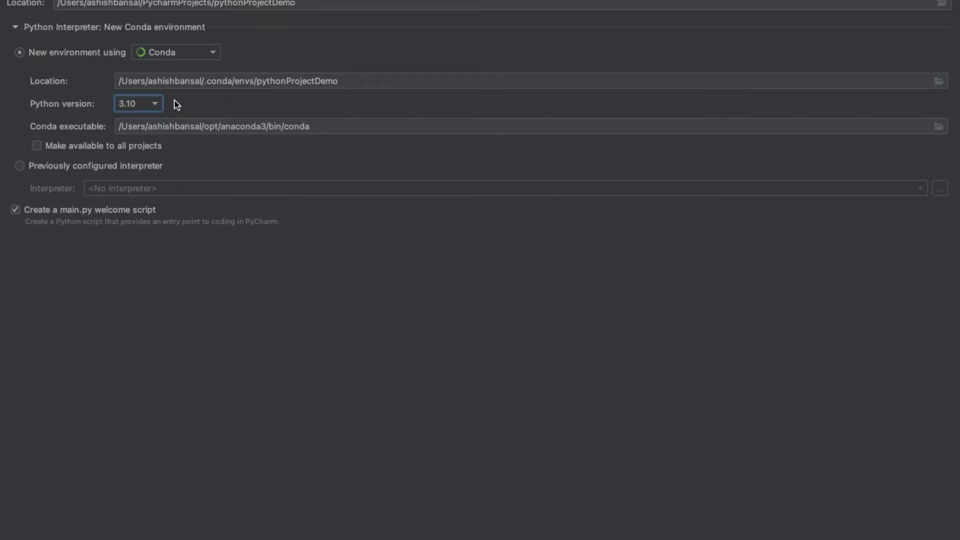
{"action": "left_click", "coordinate": [155, 103]}
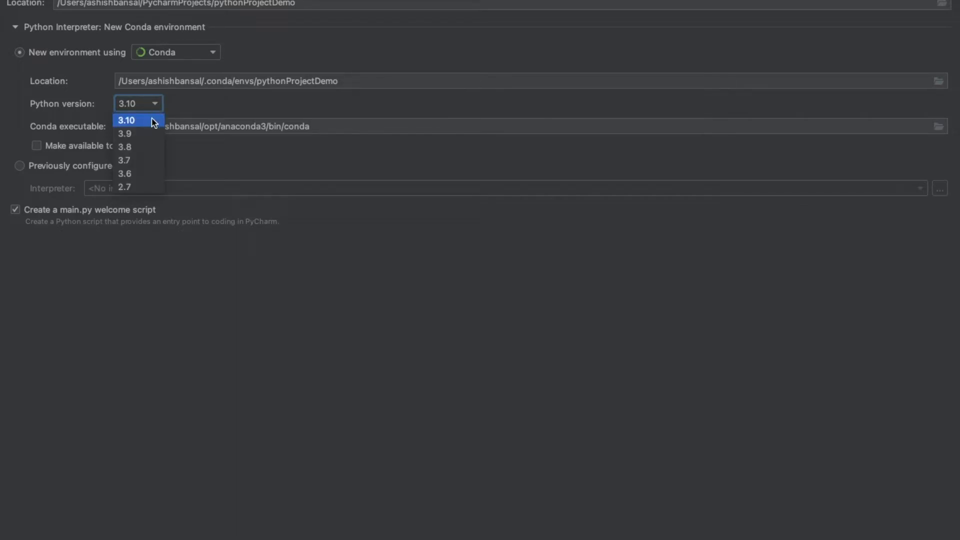
Step: Review the environment types, switch to Virtualenv to view its settings, and return the selection to Conda
{"action": "left_click", "coordinate": [216, 56]}
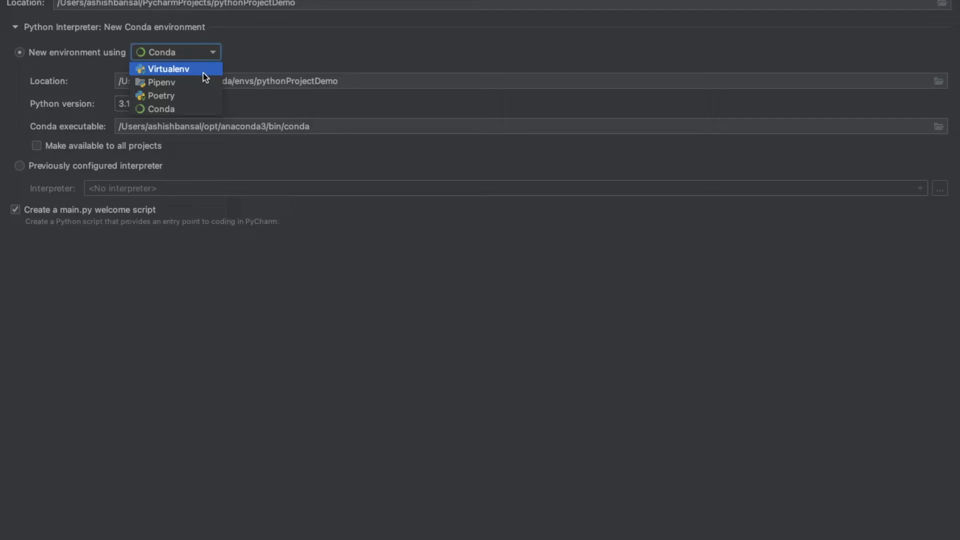
{"action": "left_click", "coordinate": [258, 64]}
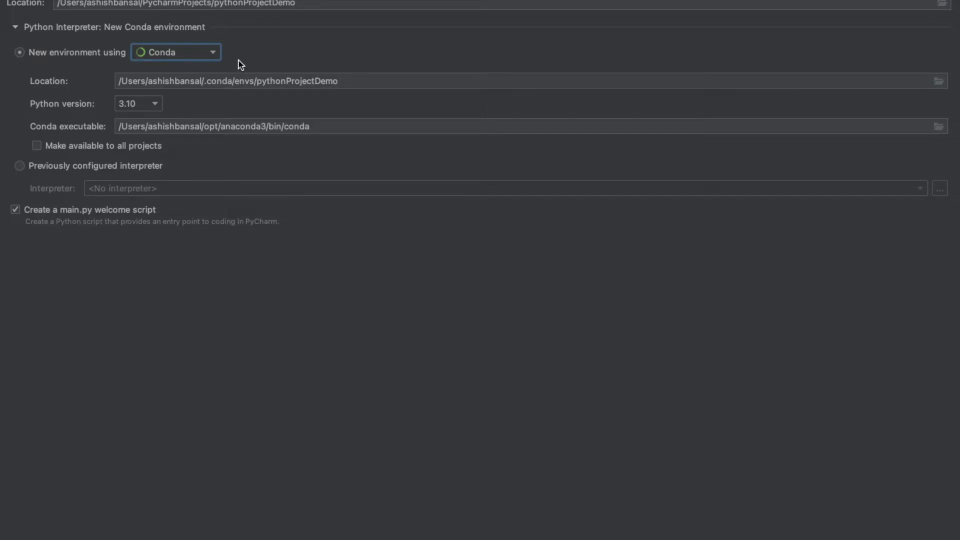
{"action": "left_click", "coordinate": [212, 55]}
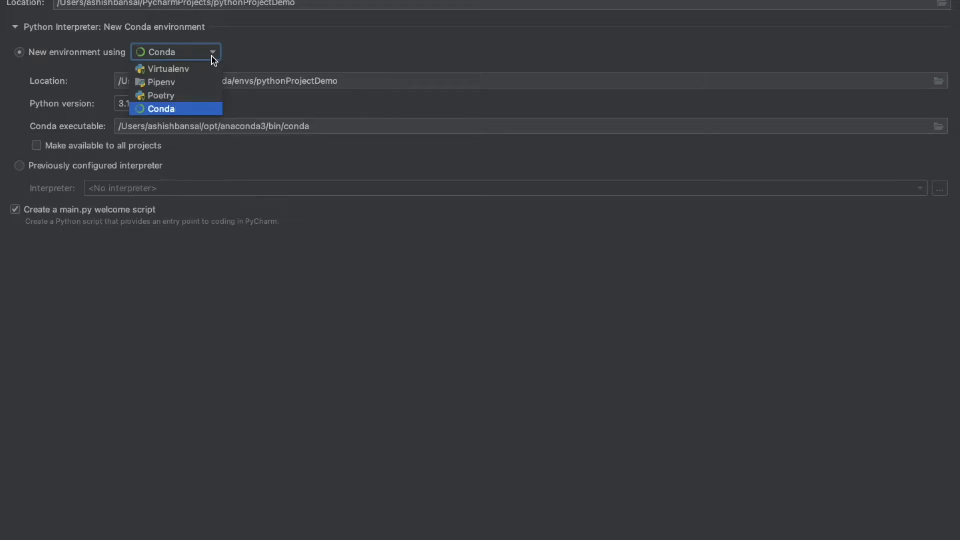
{"action": "left_click", "coordinate": [201, 69]}
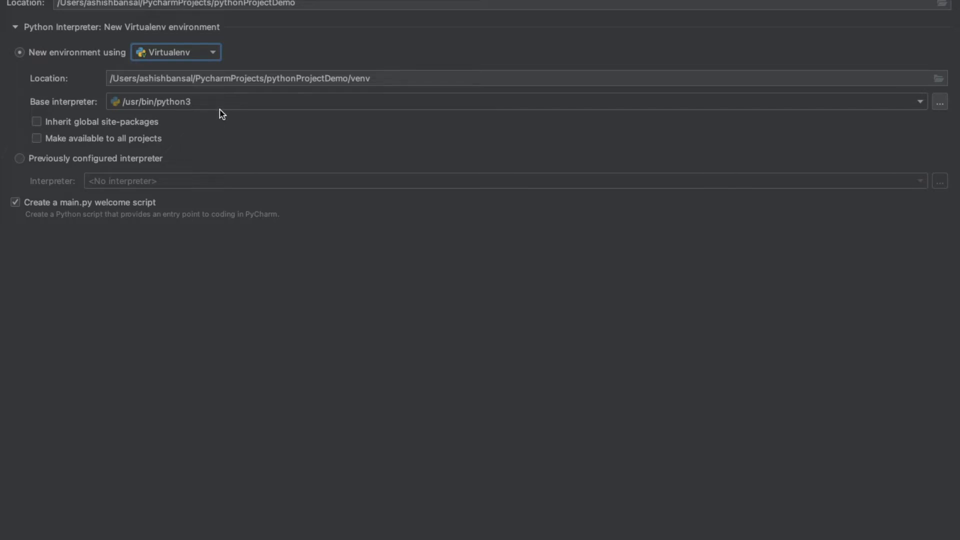
{"action": "left_click", "coordinate": [206, 53]}
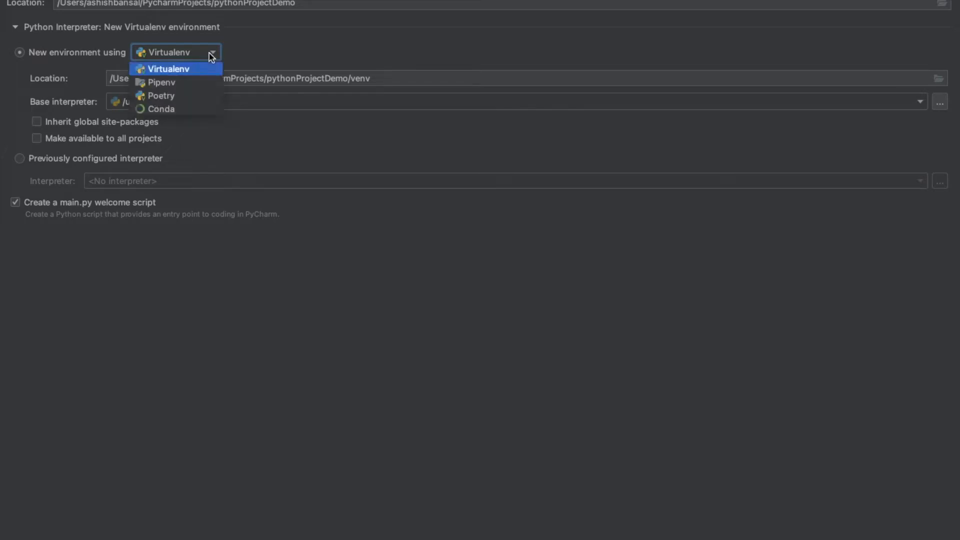
{"action": "left_click", "coordinate": [186, 107]}
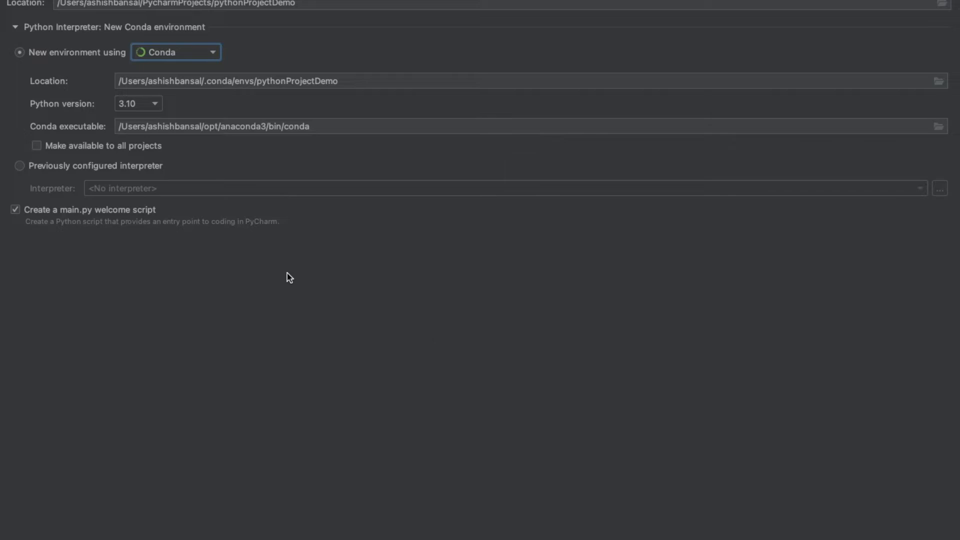
Step: Make the Conda environment available to all projects and create the project, dismissing the Tip of the Day
{"action": "left_click", "coordinate": [36, 148]}
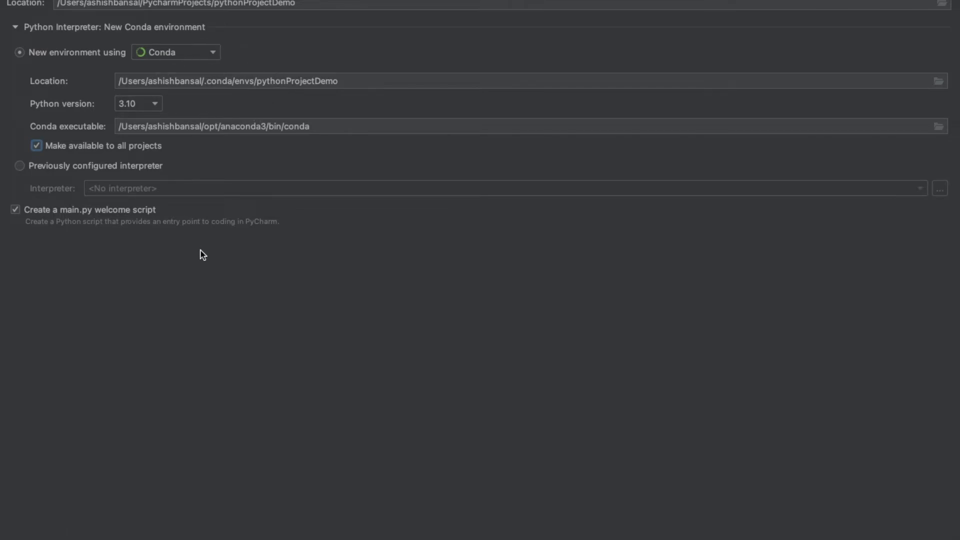
{"action": "left_click", "coordinate": [929, 537]}
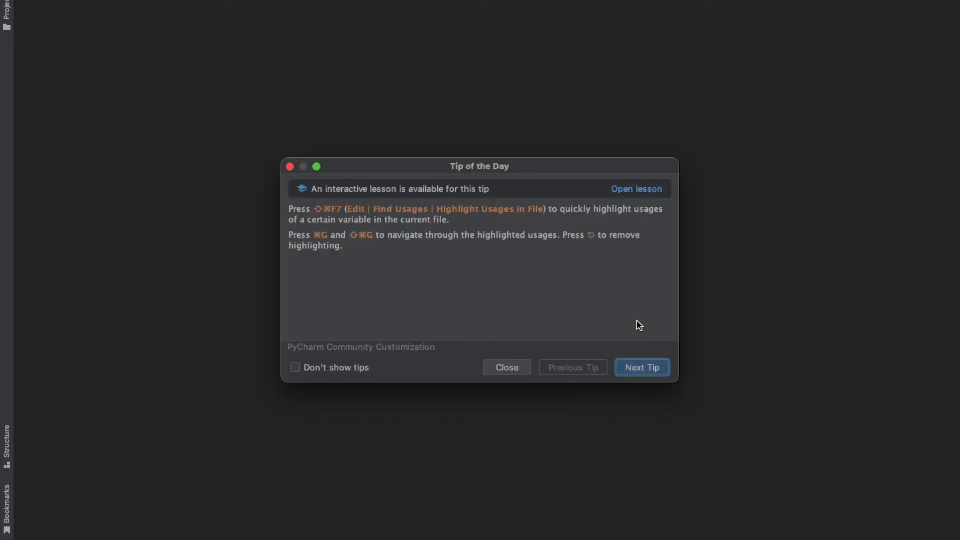
{"action": "left_click", "coordinate": [507, 368]}
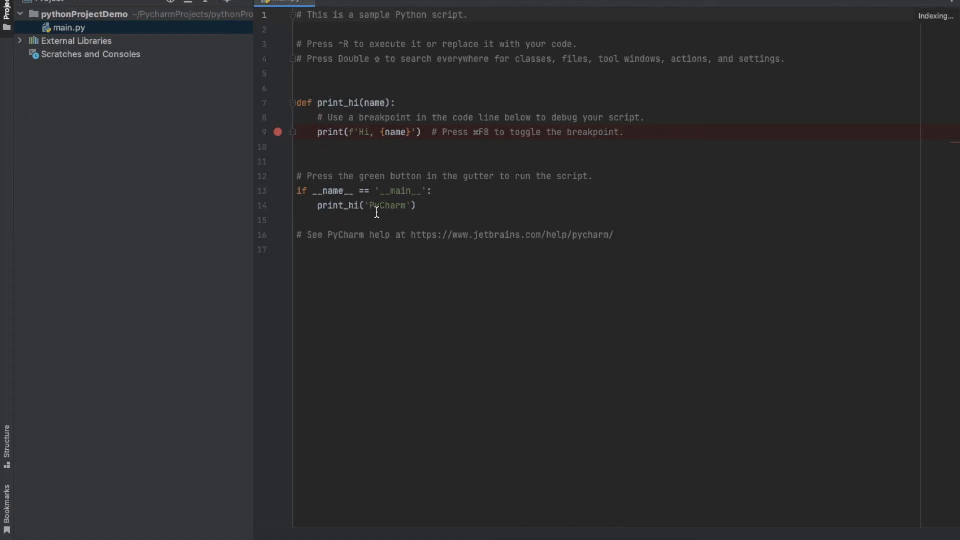
Step: Create a new Python file named myfirstpython in the pythonProjectDemo folder
{"action": "left_click", "coordinate": [85, 16]}
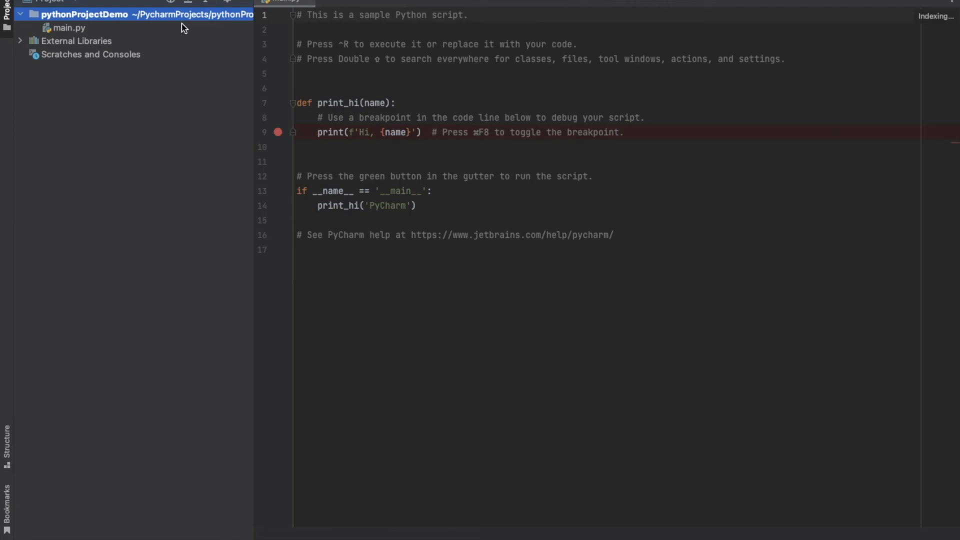
{"action": "right_click", "coordinate": [160, 19]}
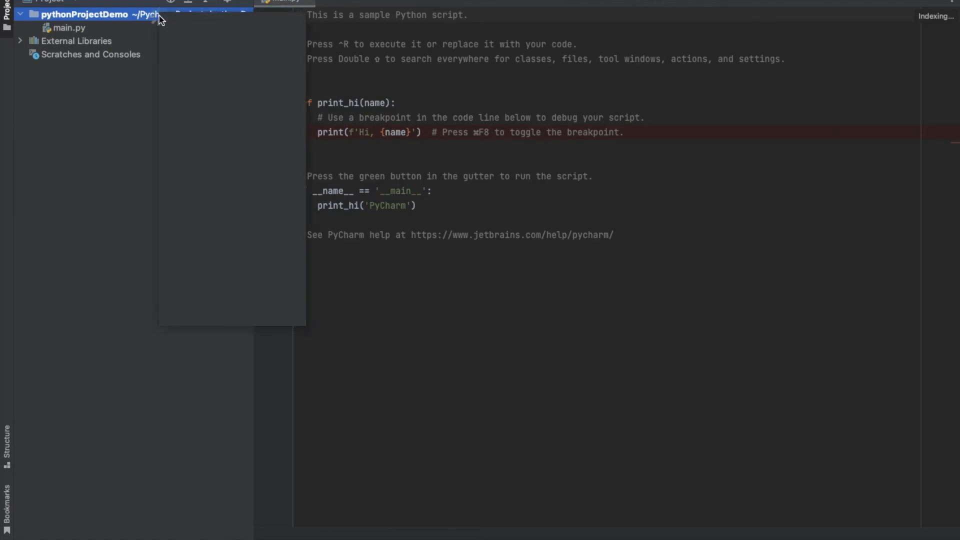
{"action": "mouse_move", "coordinate": [193, 26]}
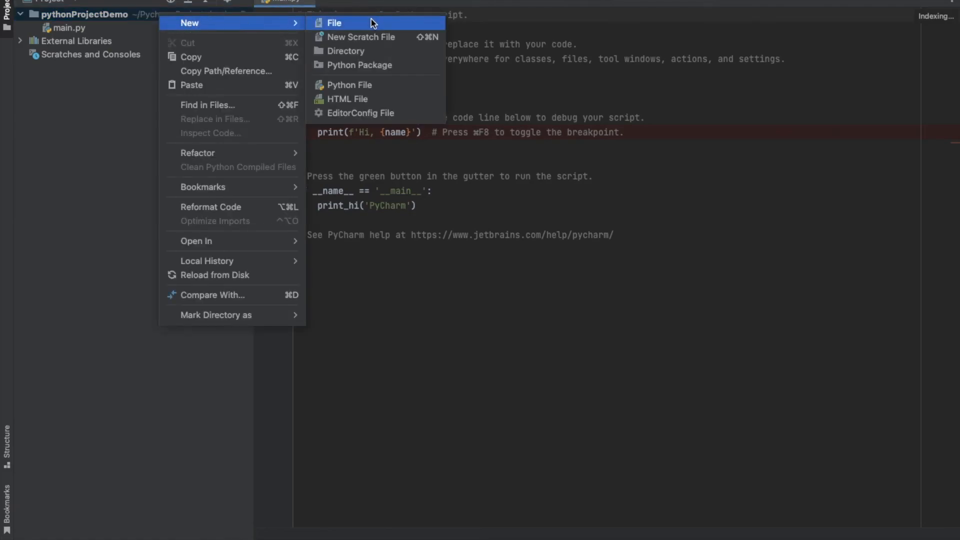
{"action": "left_click", "coordinate": [367, 82]}
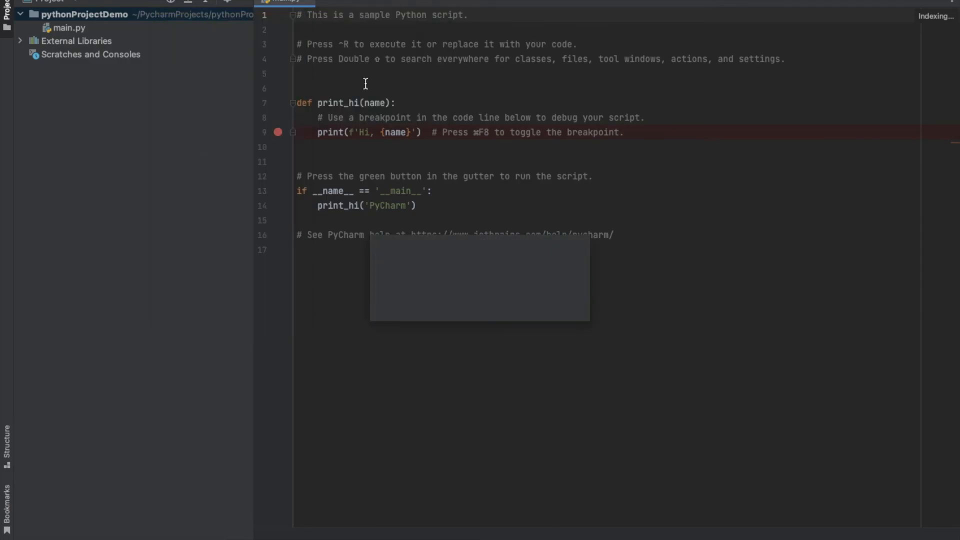
{"action": "type", "text": "my"}
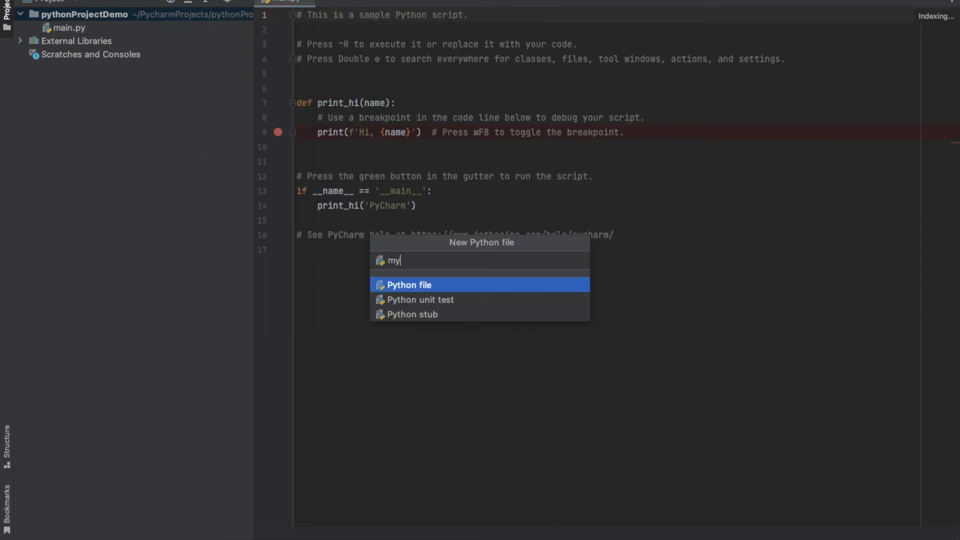
{"action": "type", "text": "fie"}
{"action": "type", "text": "stpython"}
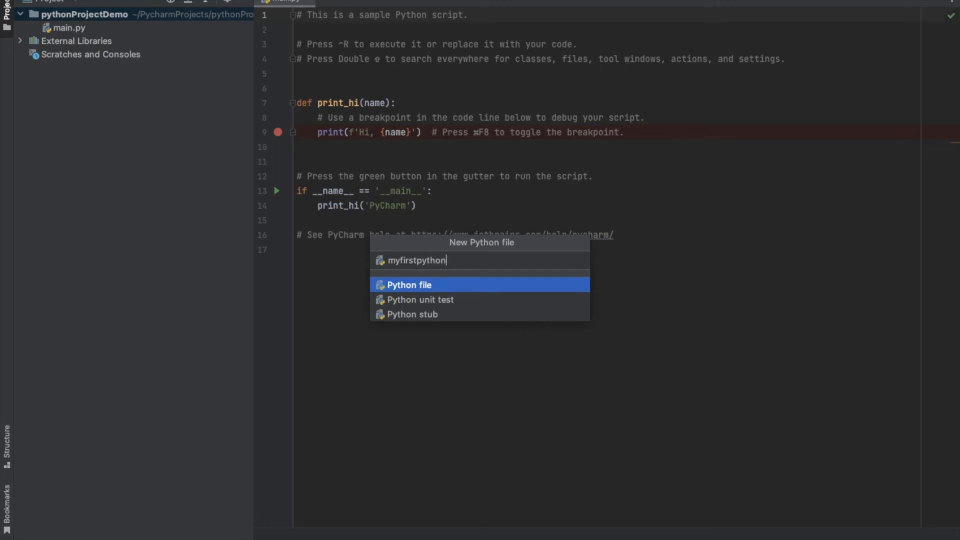
{"action": "key", "text": "Return"}
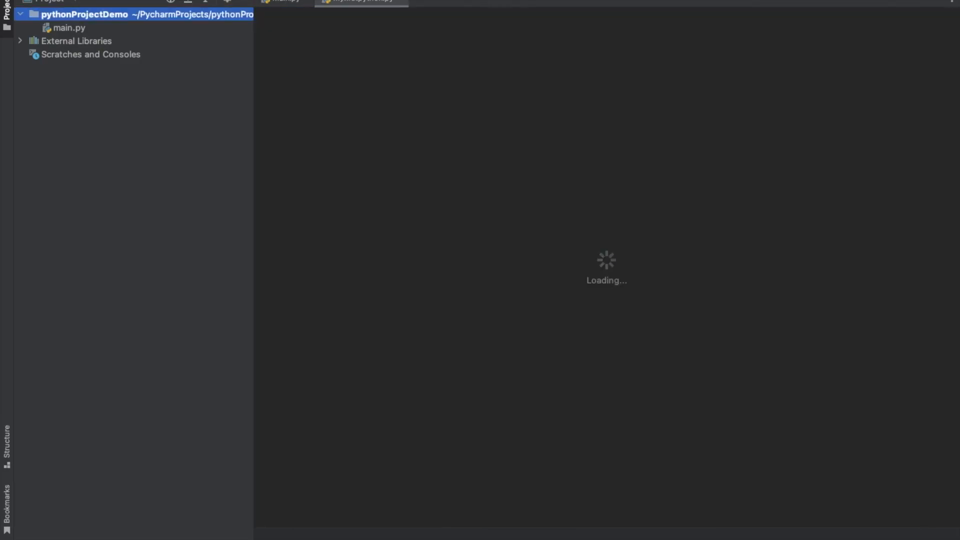
Step: Write print("hello world") on line 4 of myfirstpython.py, leaving the first three lines blank
{"action": "key", "text": "Return"}
{"action": "key", "text": "Return"}
{"action": "key", "text": "Return"}
{"action": "type", "text": "p"}
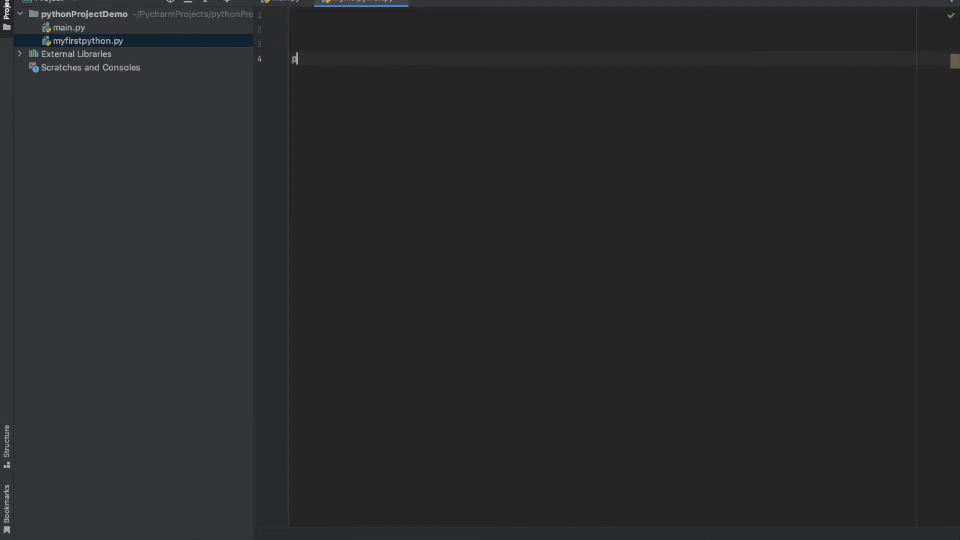
{"action": "type", "text": "rint(\"hello world"}
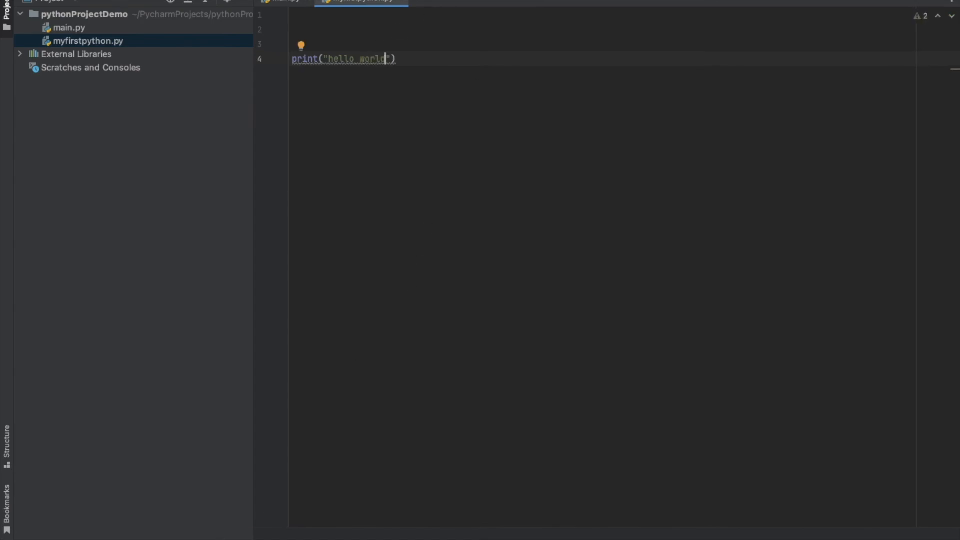
Step: Open the built-in terminal and run the script with python myfirstpython.py
{"action": "key", "text": "alt+F12"}
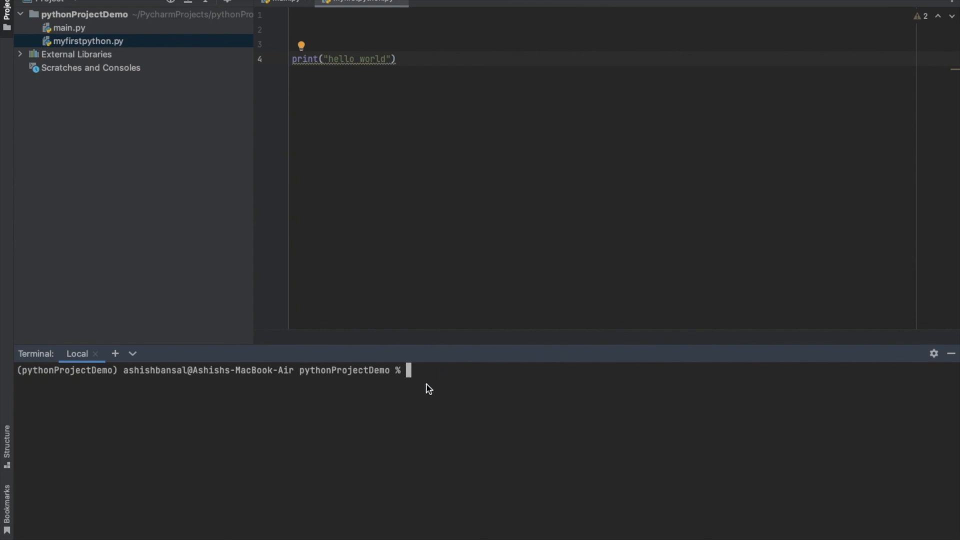
{"action": "type", "text": "python my"}
{"action": "key", "text": "Tab"}
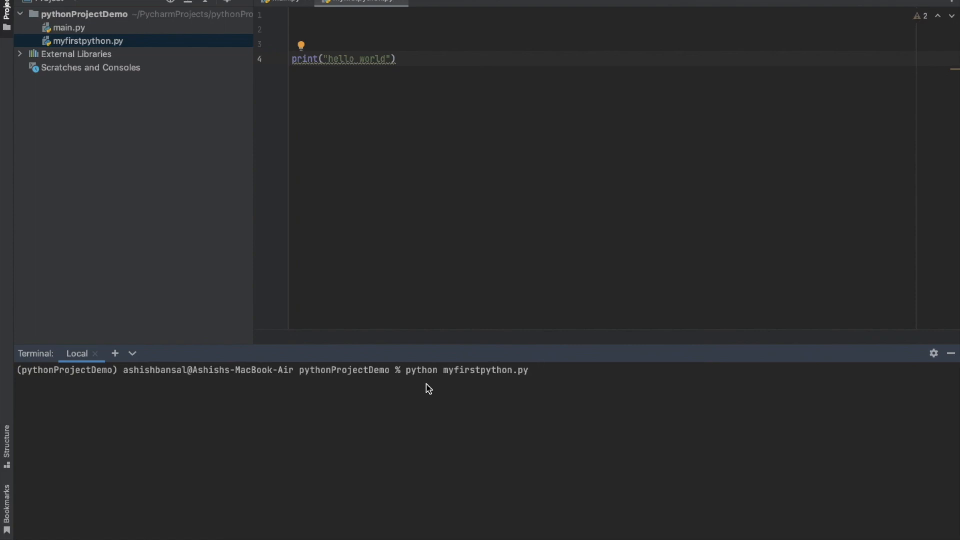
{"action": "key", "text": "Return"}
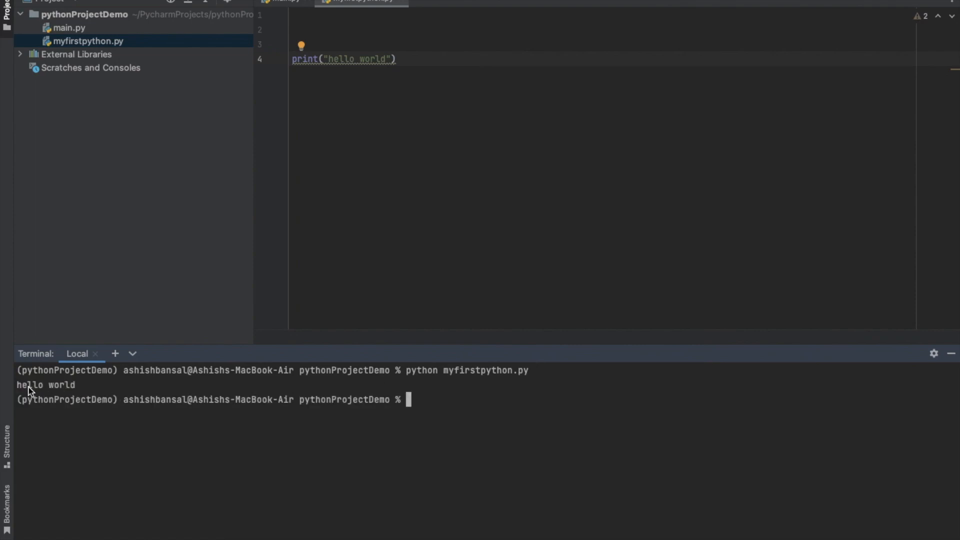